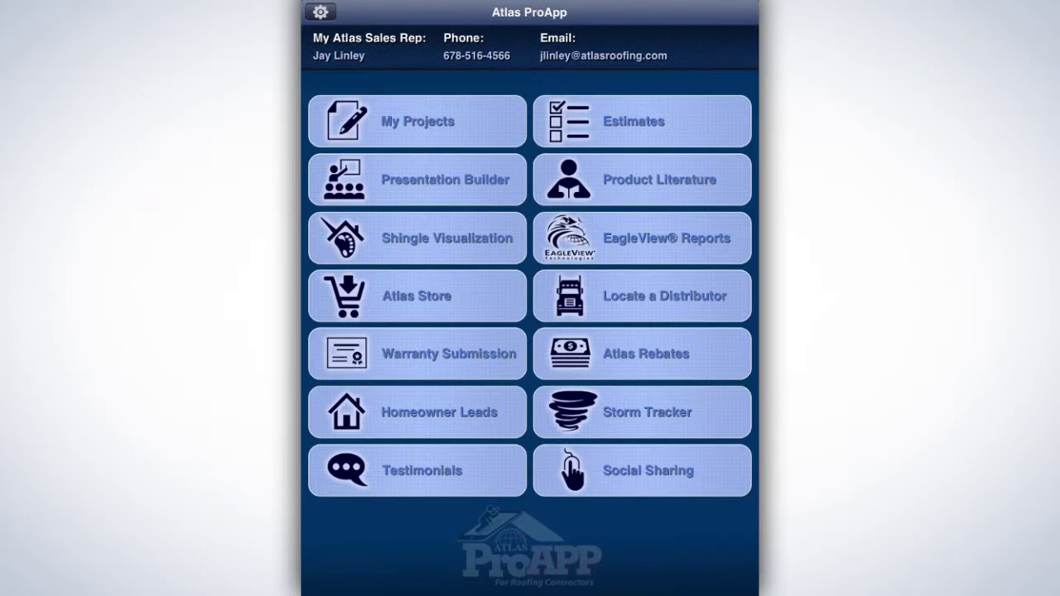
- Open the homeowner's roof project from My Projects to view its Full roof replacement details and map
{"action": "left_click", "coordinate": [416, 121]}
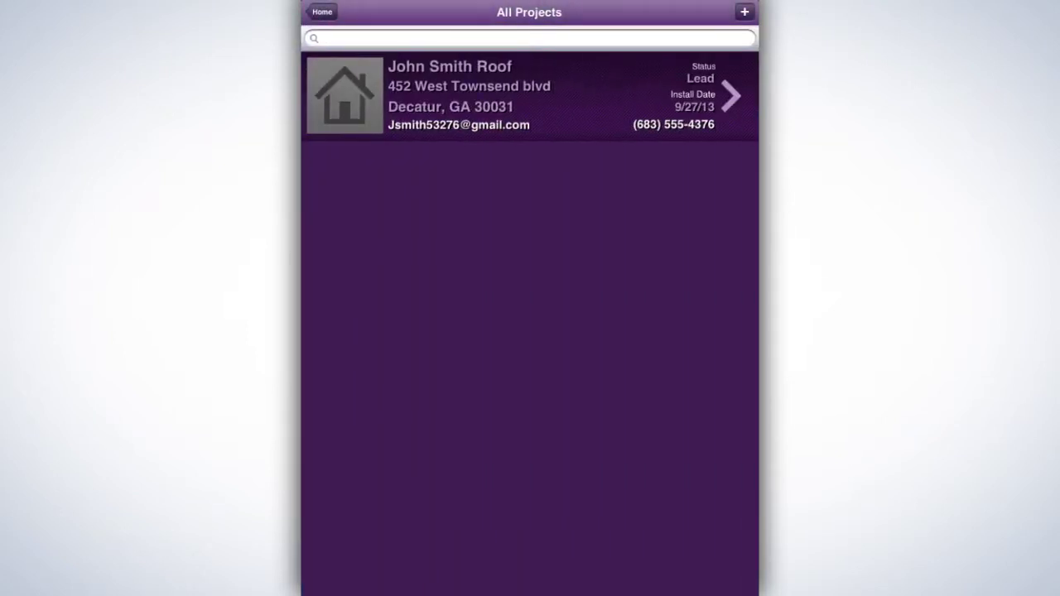
{"action": "left_click", "coordinate": [497, 95]}
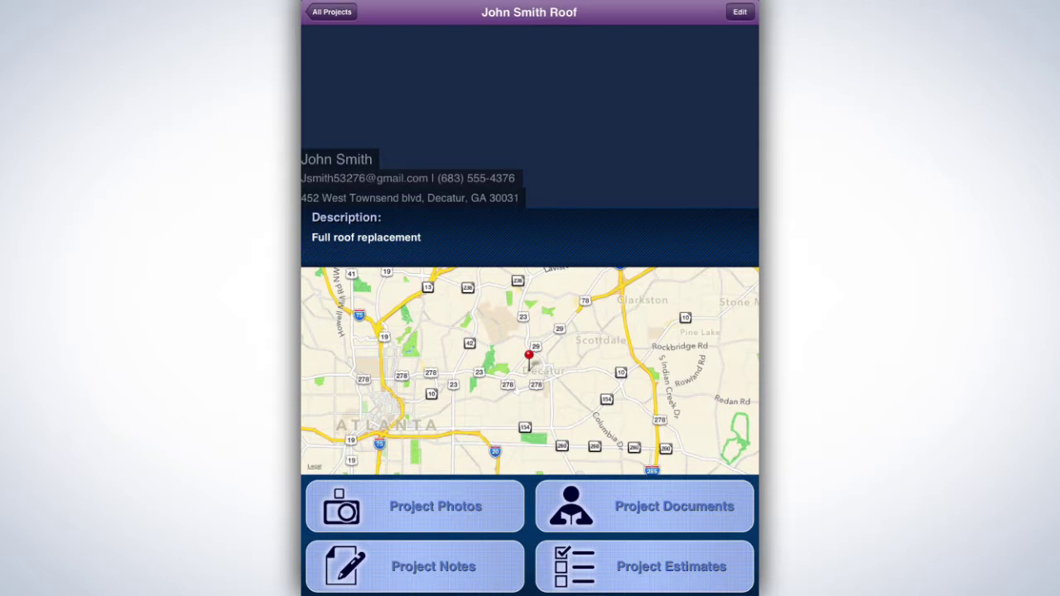
- In Project Notes, save a note that the homeowner likes pewter slate shingles, then delete it, leaving 0 notes
{"action": "left_click", "coordinate": [433, 566]}
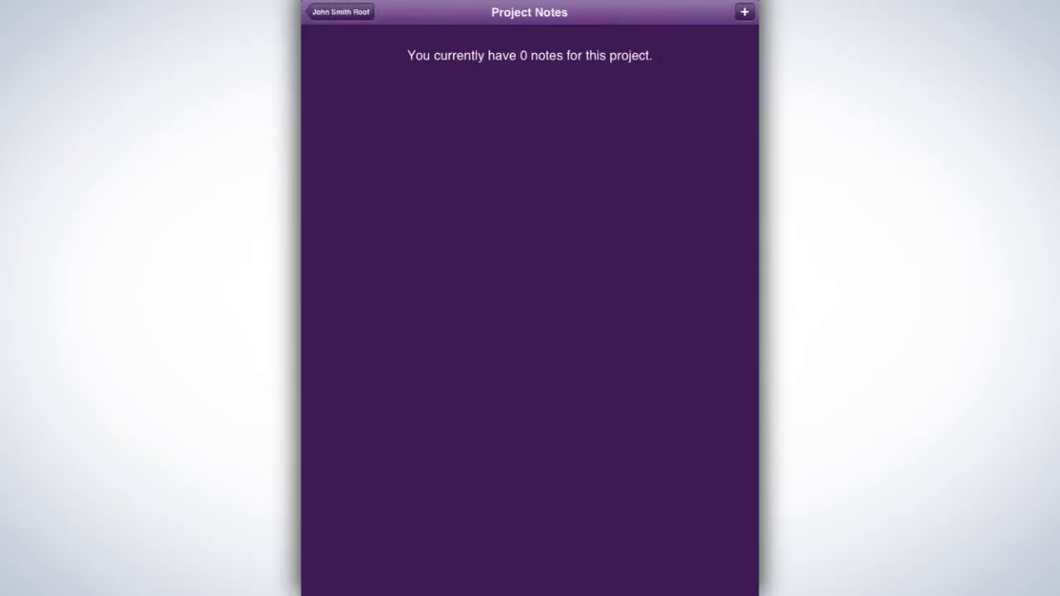
{"action": "left_click", "coordinate": [745, 11]}
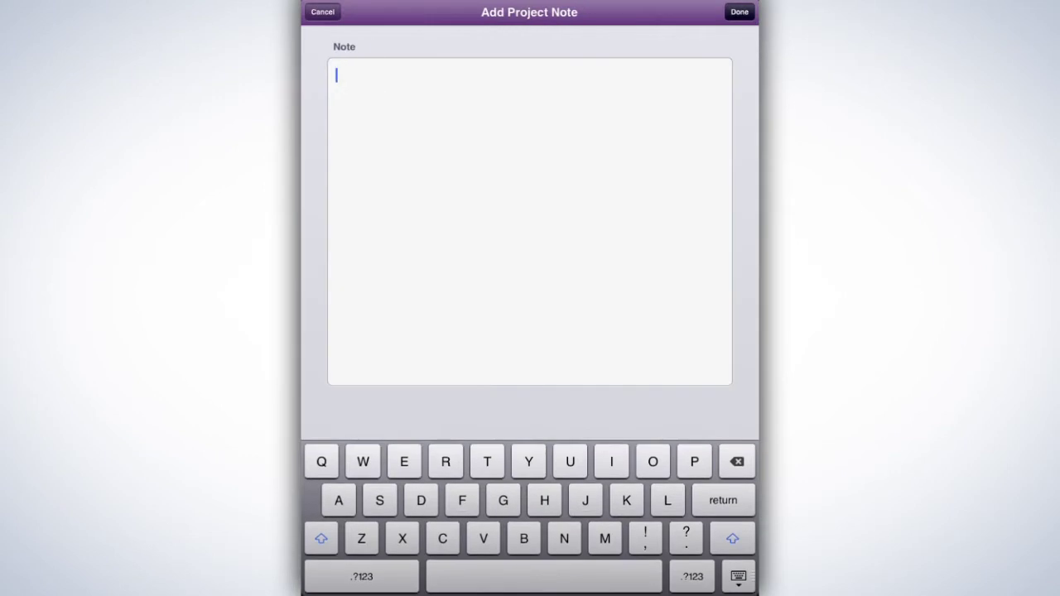
{"action": "type", "text": "J"}
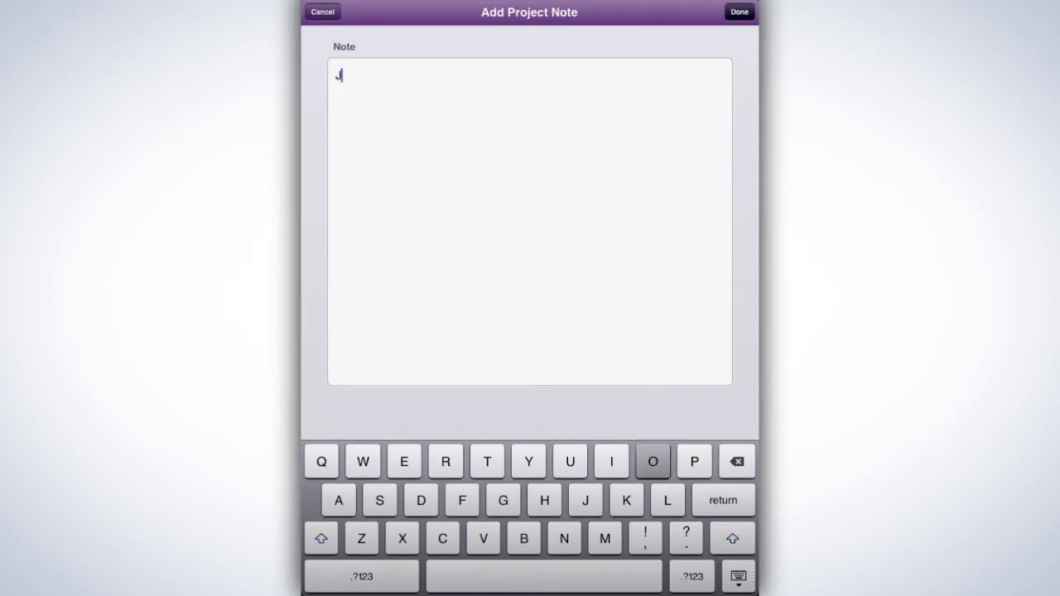
{"action": "type", "text": "ohn has mentioned he does like the slate "}
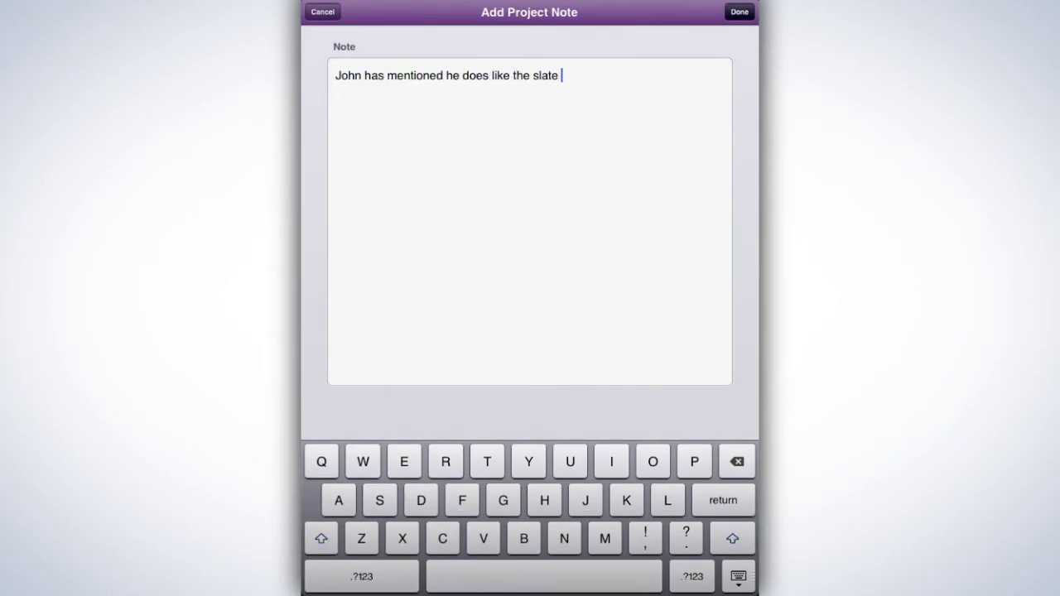
{"action": "type", "text": "shingle style with pewter color"}
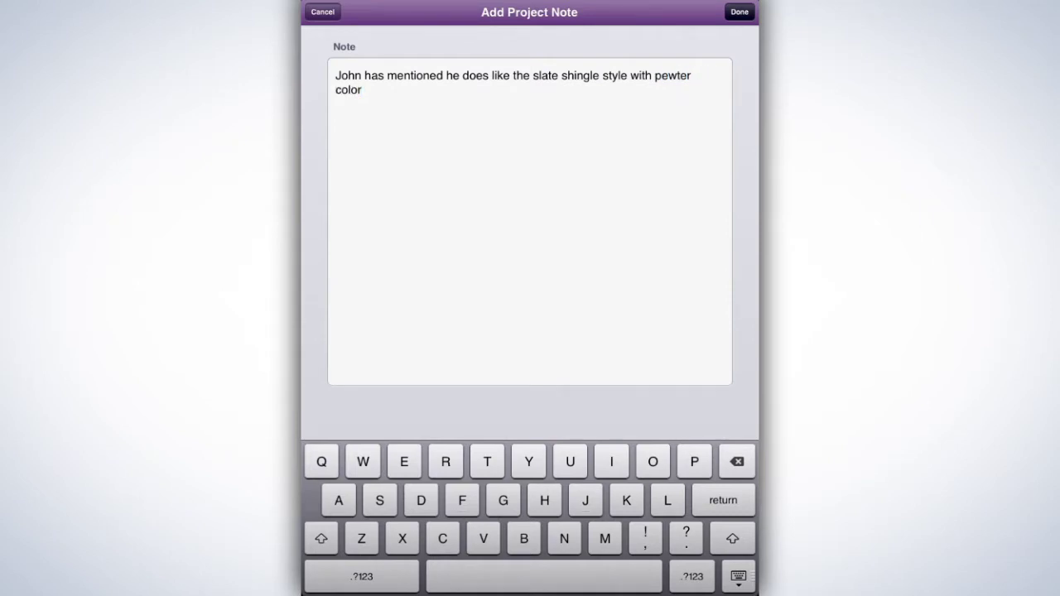
{"action": "left_click", "coordinate": [740, 12]}
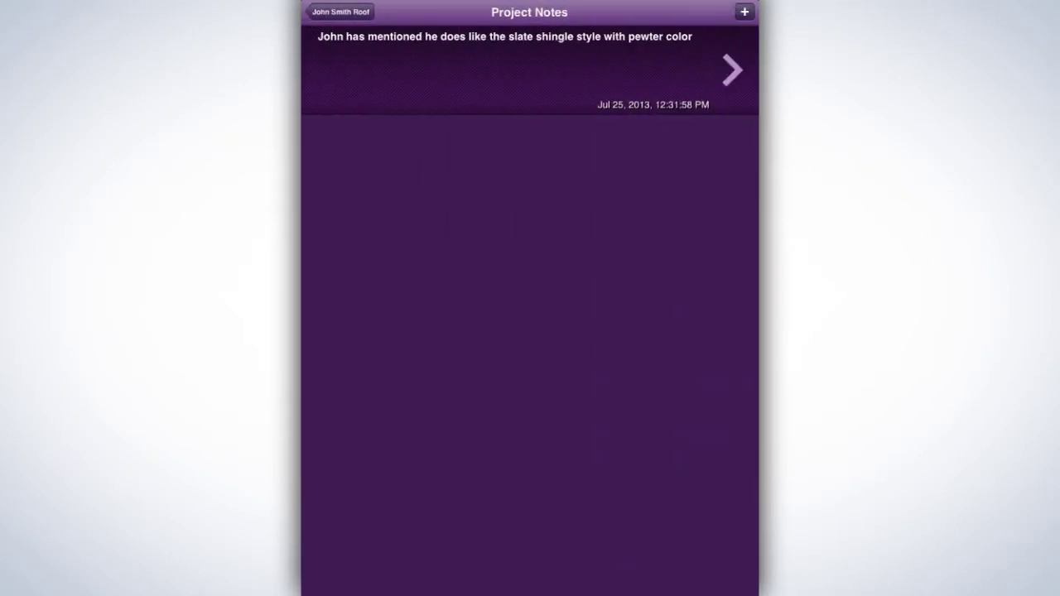
{"action": "left_click_drag", "start_coordinate": [663, 71], "coordinate": [563, 70]}
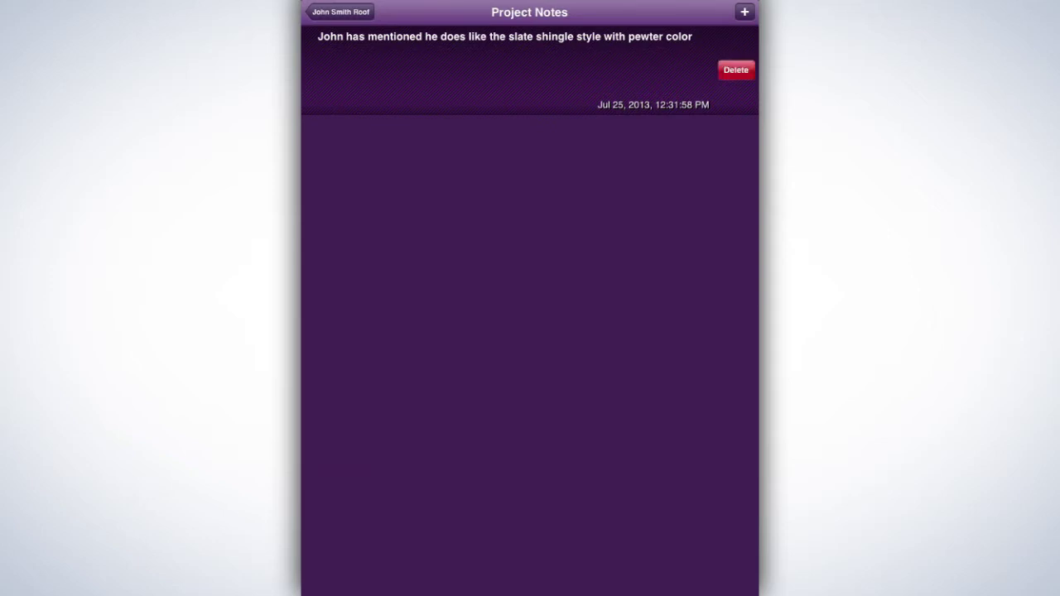
{"action": "left_click", "coordinate": [735, 70]}
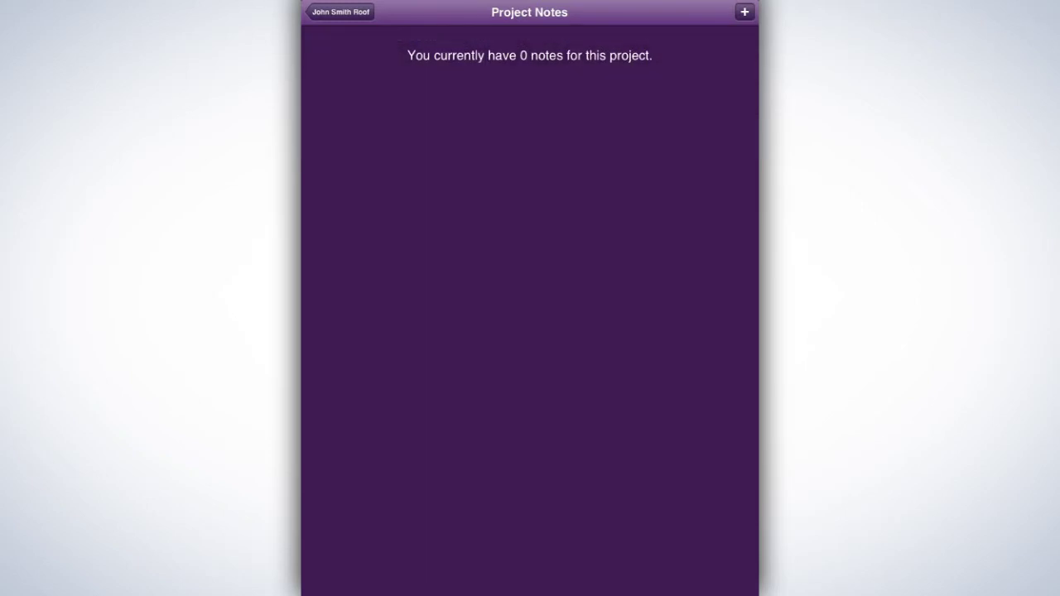